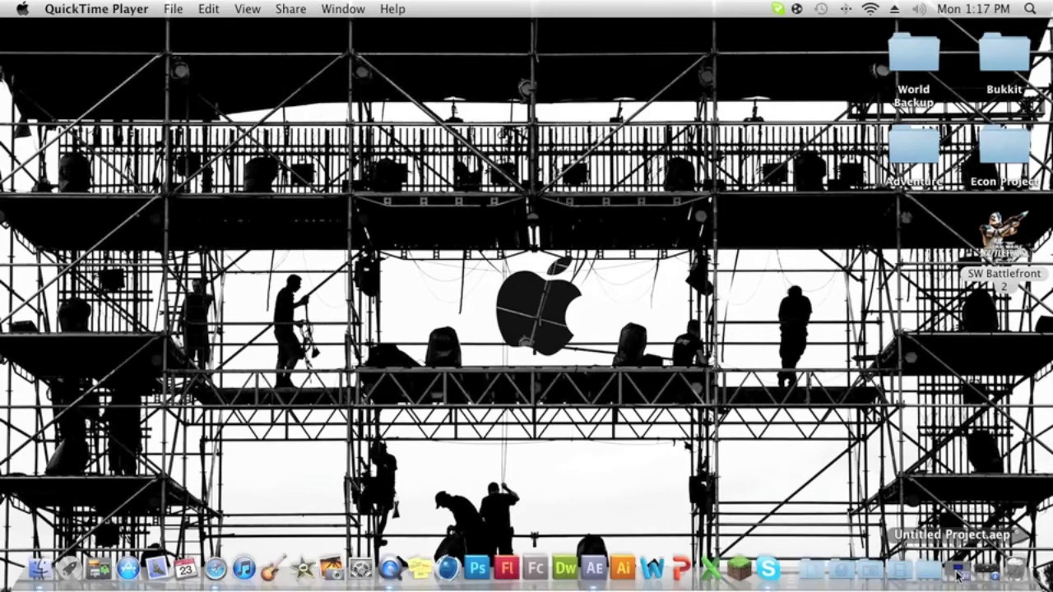
Restore Untitled Project.aep from the Dock and select the Background and Wiggle layers
left_click(961, 572)
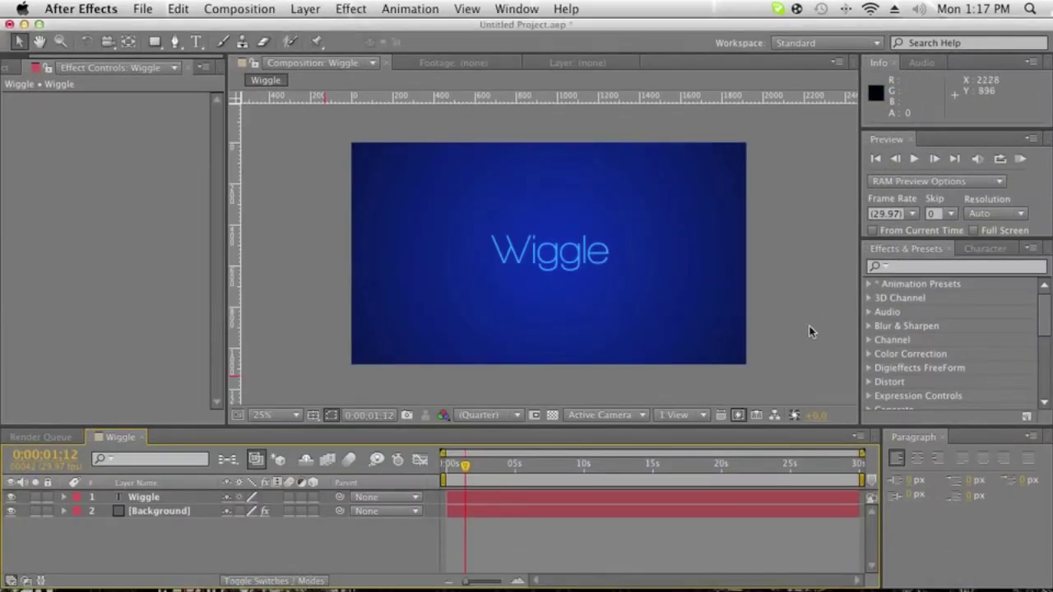
left_click(825, 323)
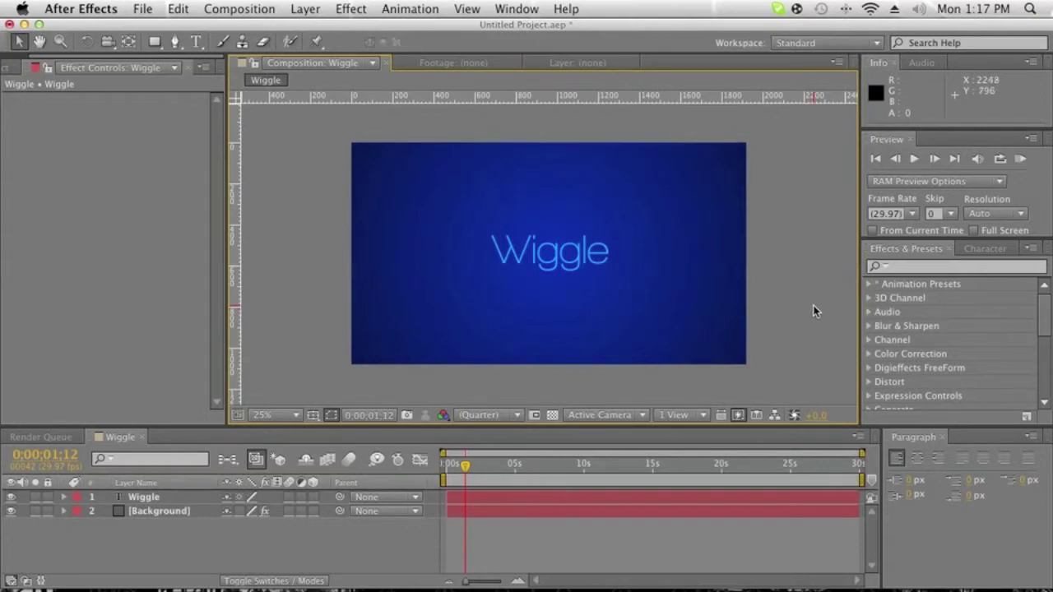
left_click(394, 273)
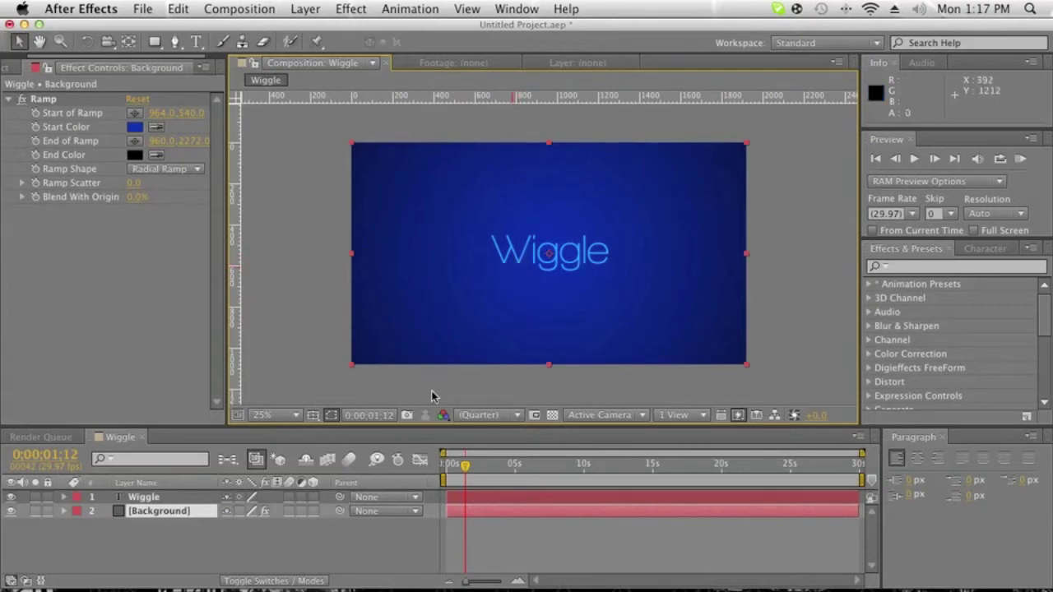
left_click(171, 497)
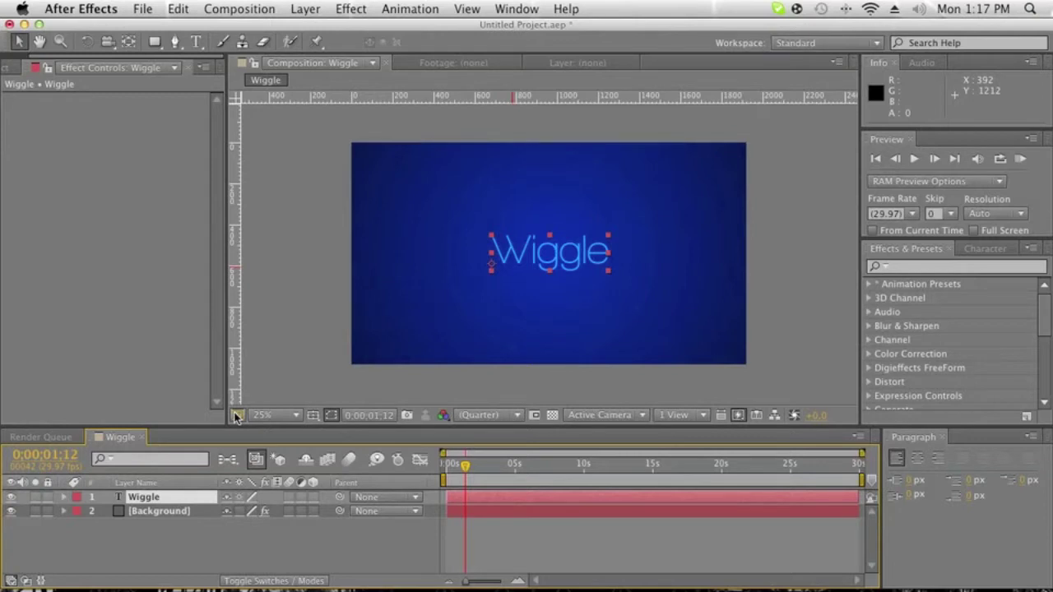
left_click(316, 292)
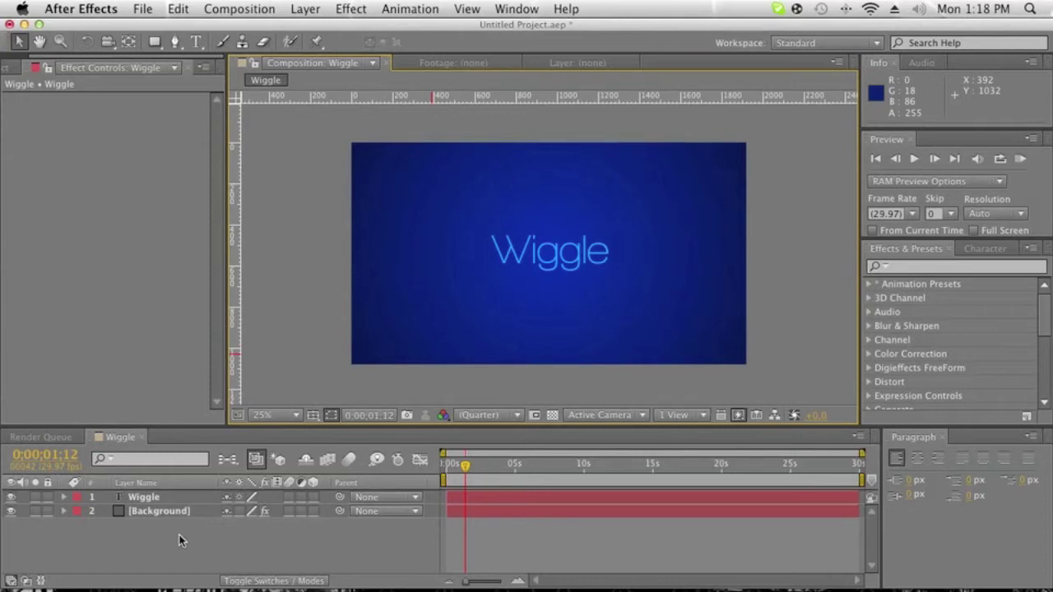
left_click(173, 497)
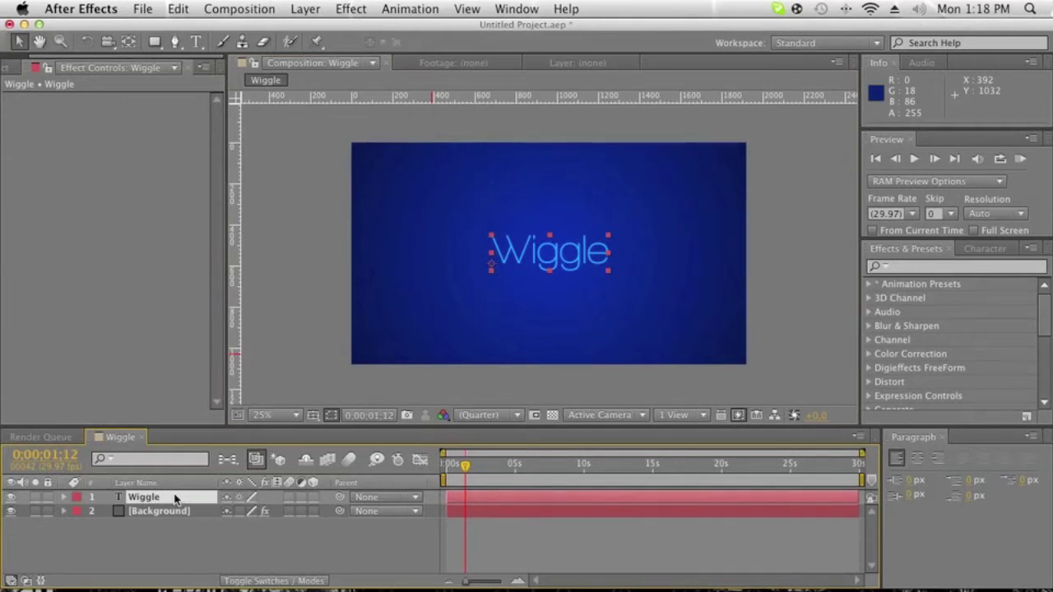
Add a wiggle(5,50) expression to the Wiggle text layer's Position, then collapse the layer
key("p")
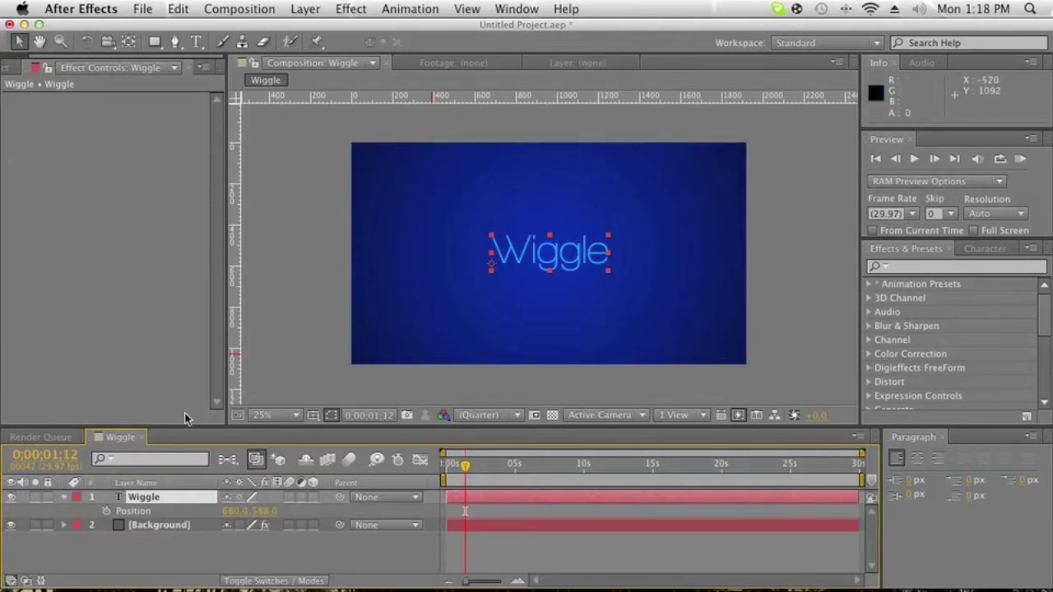
left_click(107, 512, "alt")
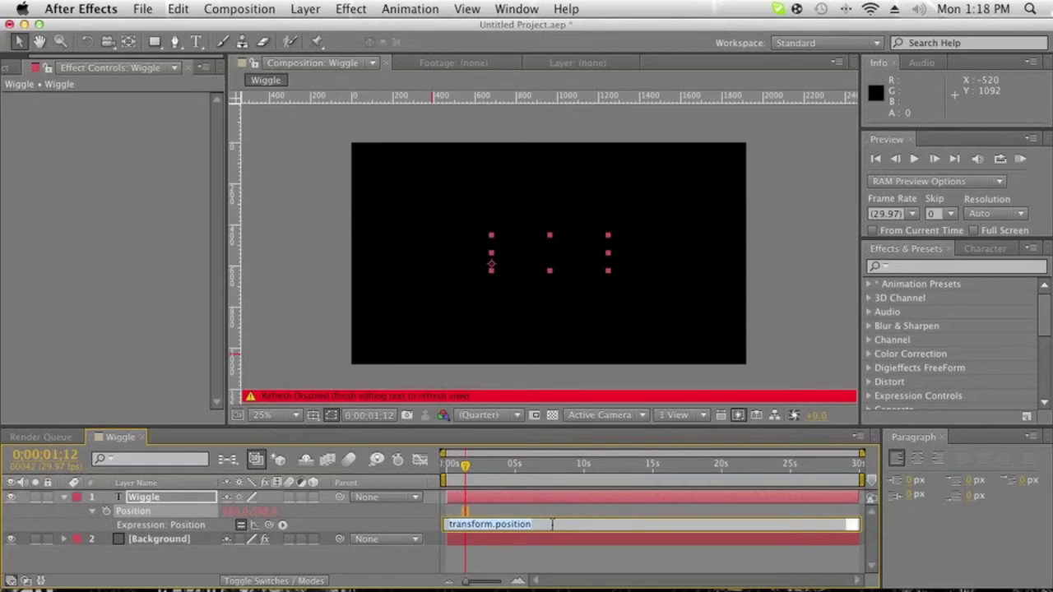
type("wiggle")
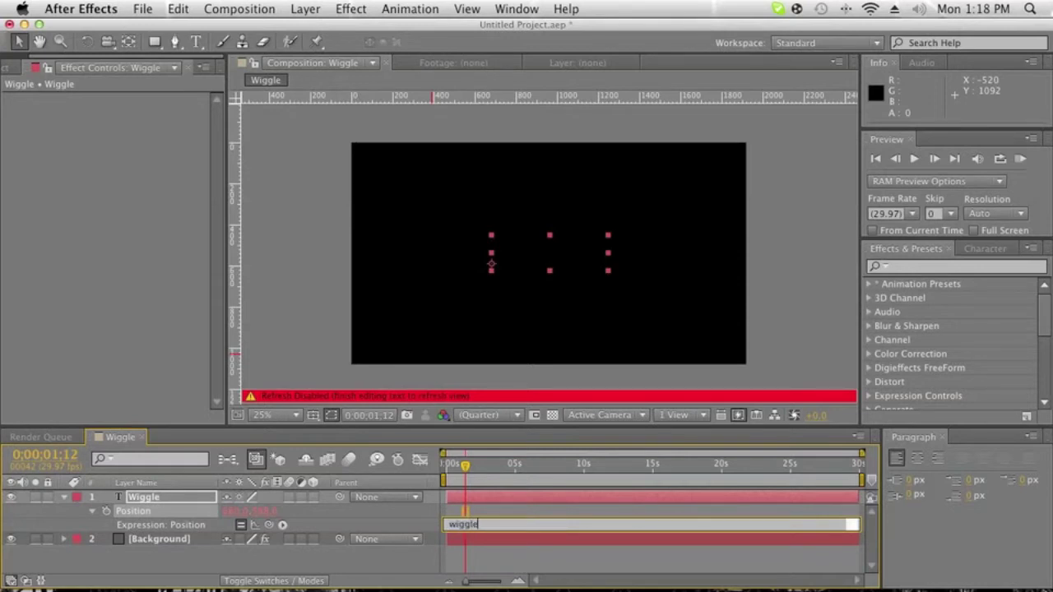
type("(5")
type(",50")
left_click(281, 321)
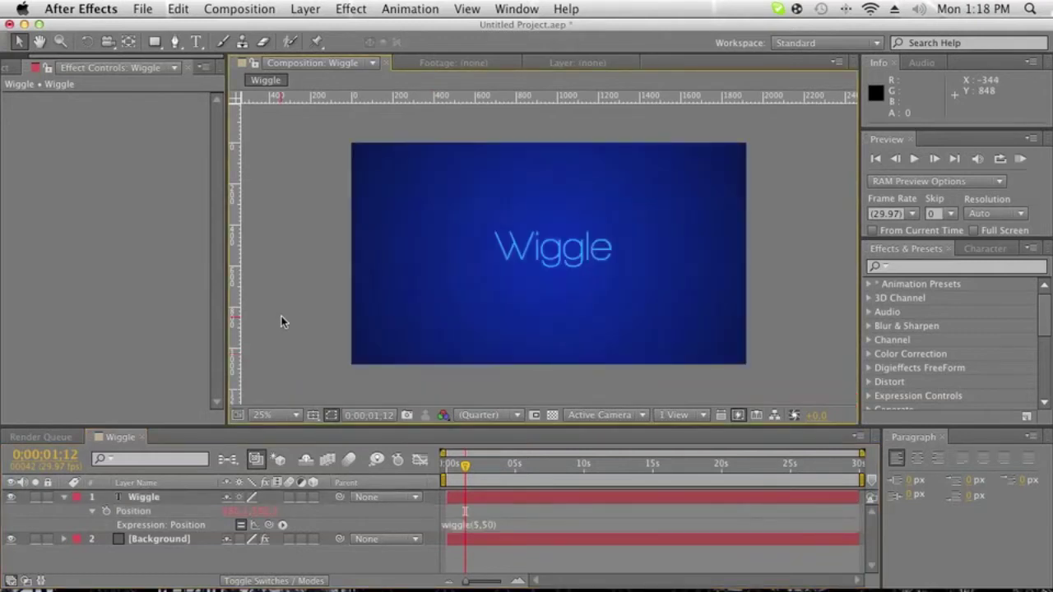
left_click(64, 498)
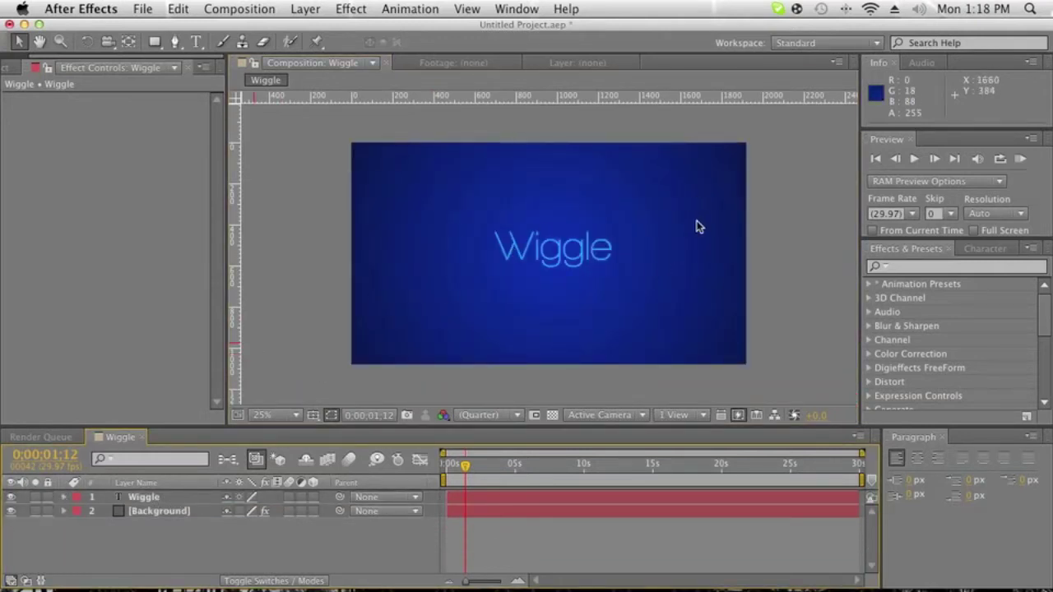
left_click_drag(465, 465, 430, 477)
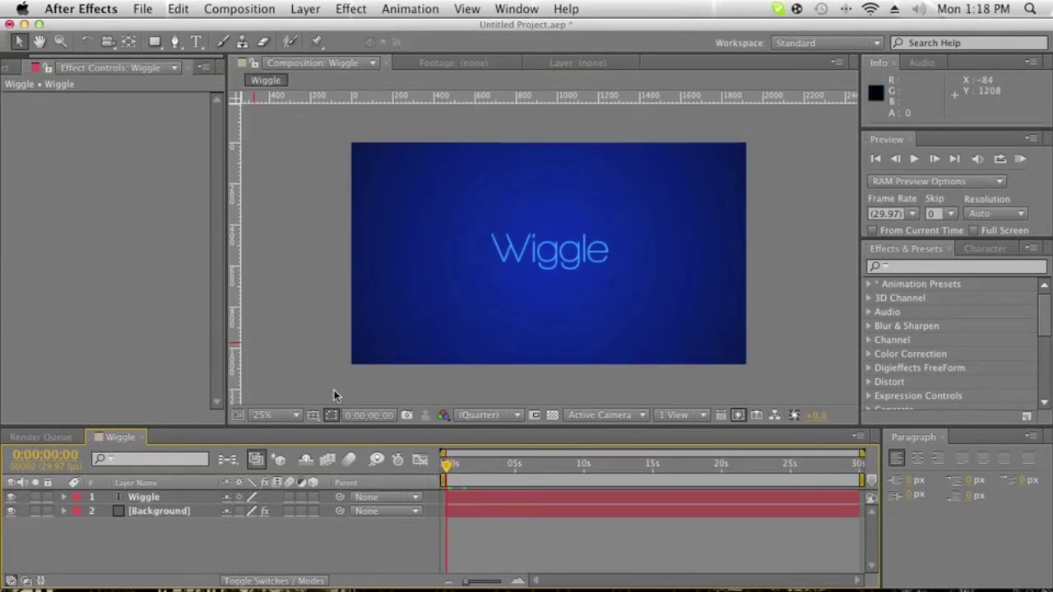
key("space")
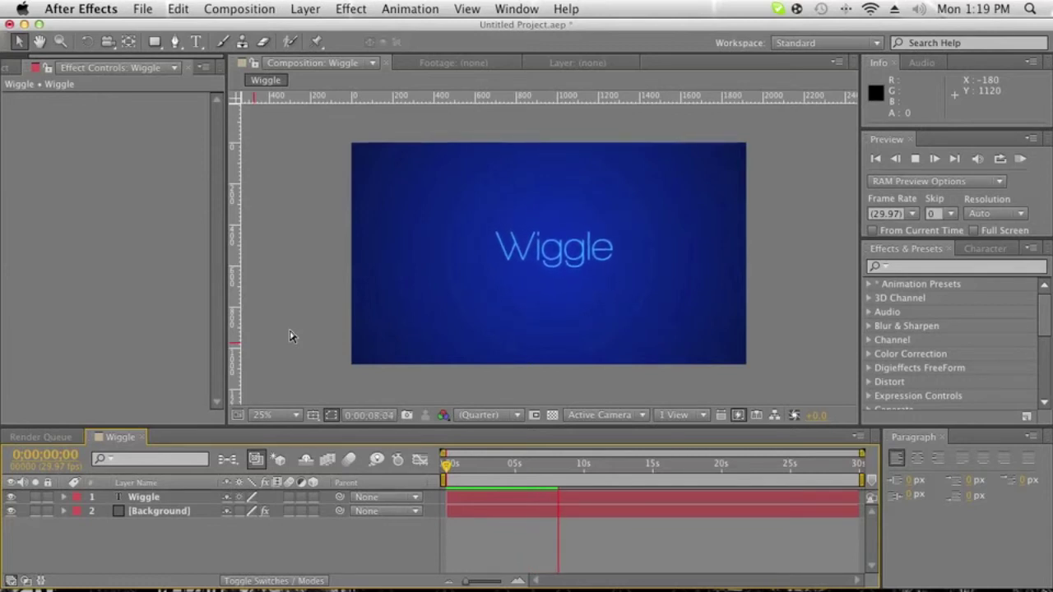
key("space")
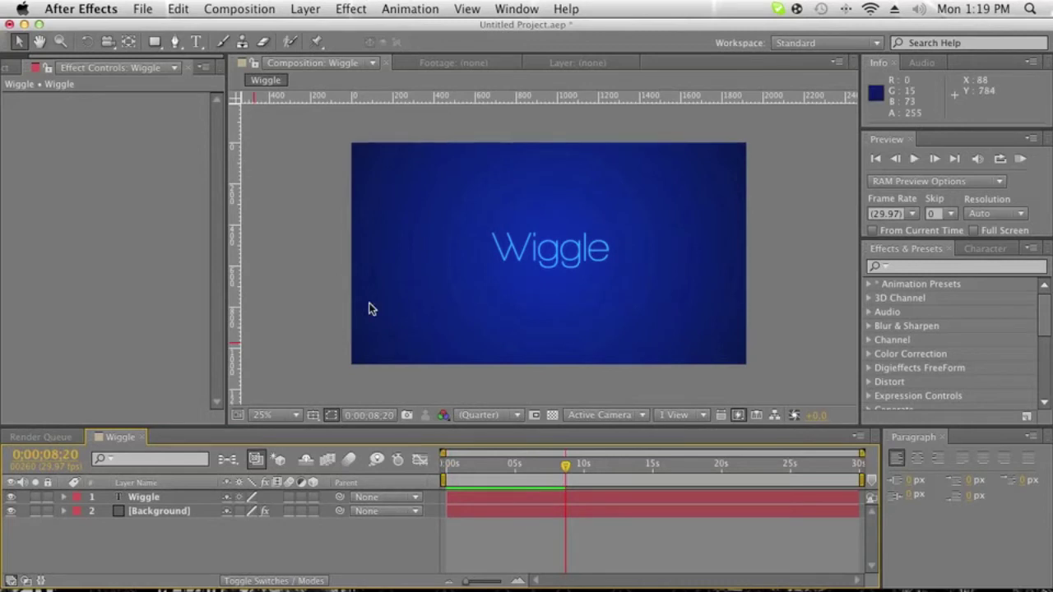
left_click_drag(564, 458, 444, 457)
key("space")
key("space")
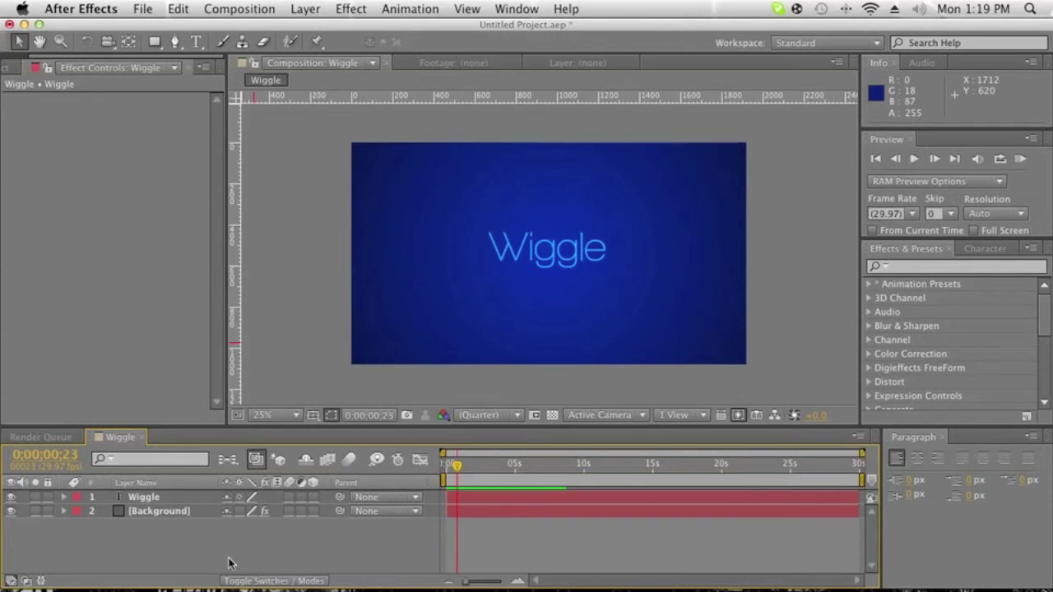
Create a new camera layer, Camera 1, using the 35mm lens preset
right_click(120, 552)
mouse_move(222, 433)
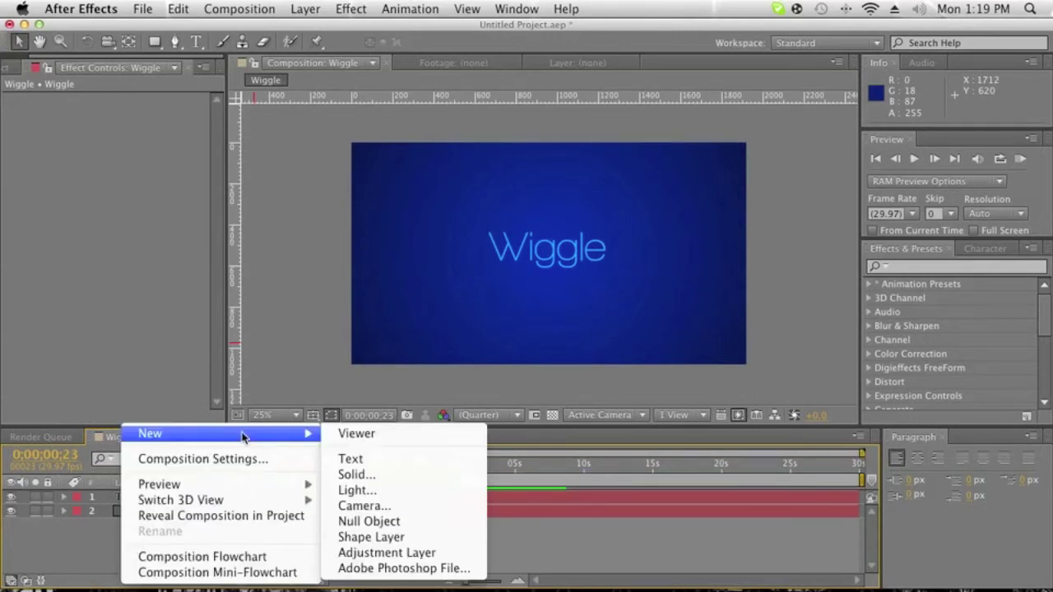
left_click(398, 512)
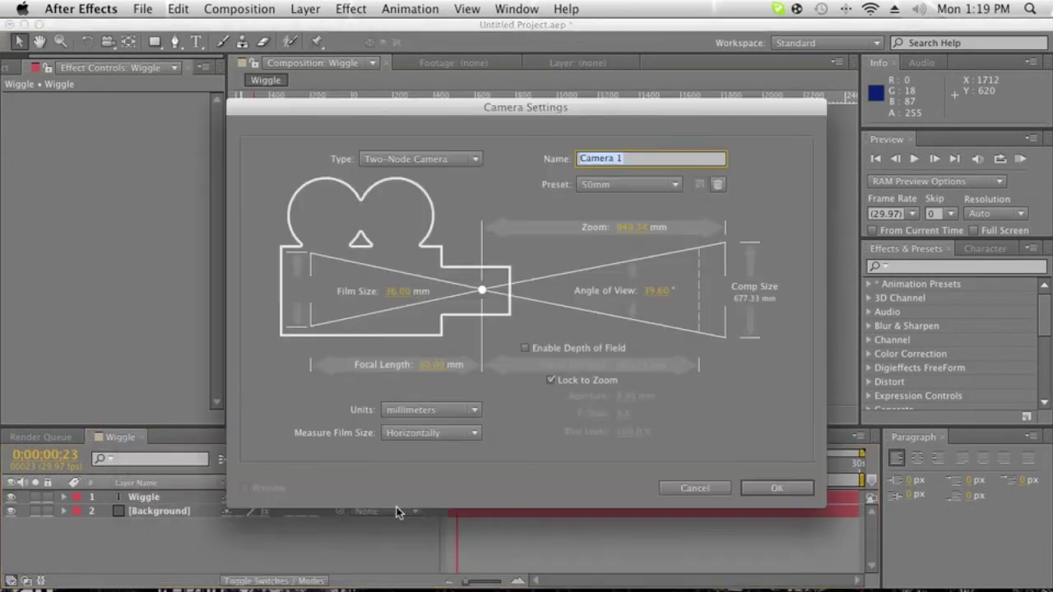
left_click(676, 185)
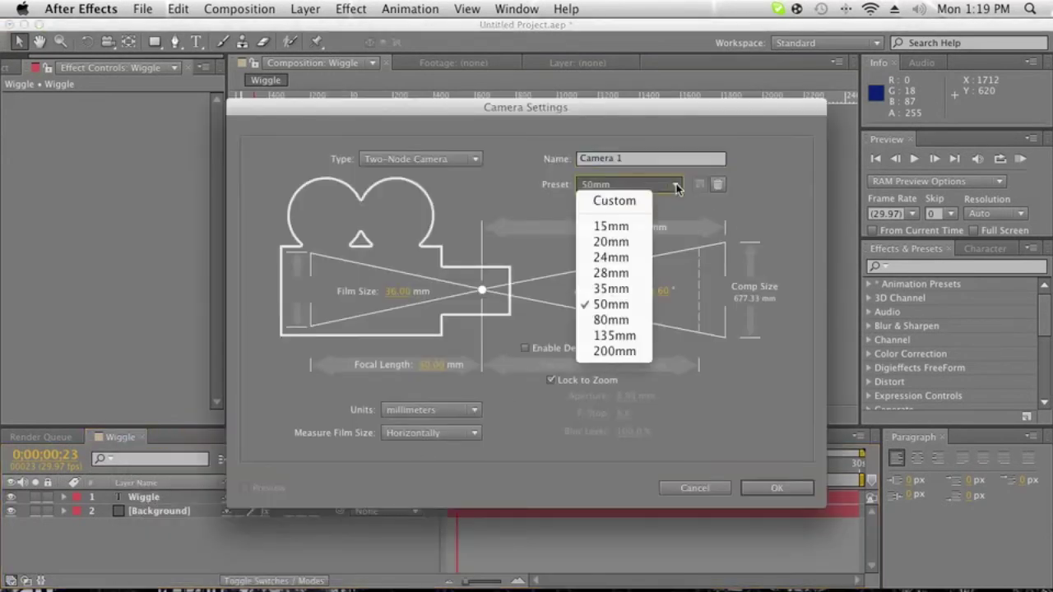
left_click(629, 295)
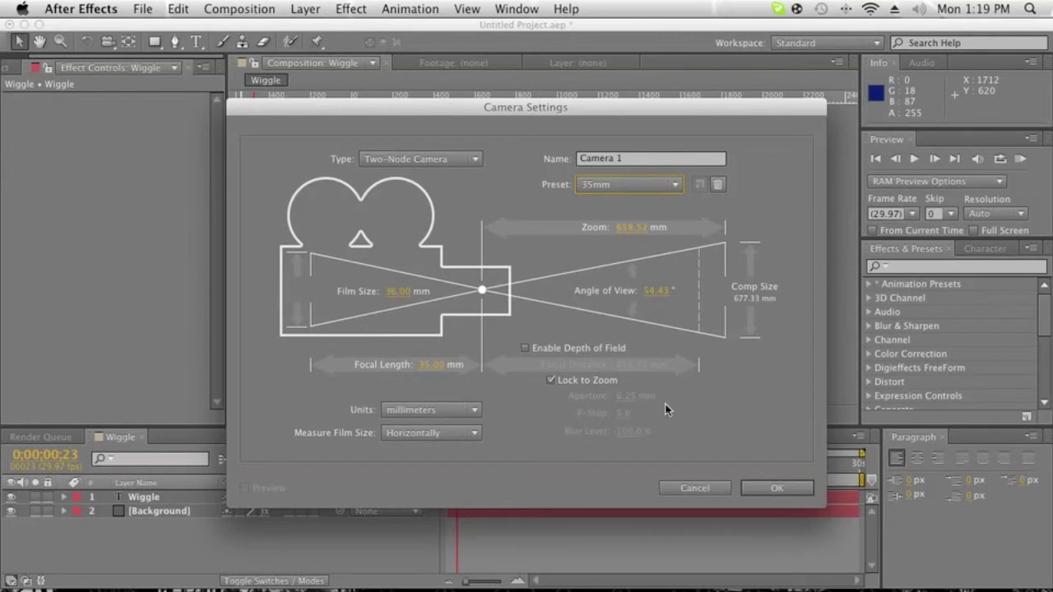
left_click(770, 494)
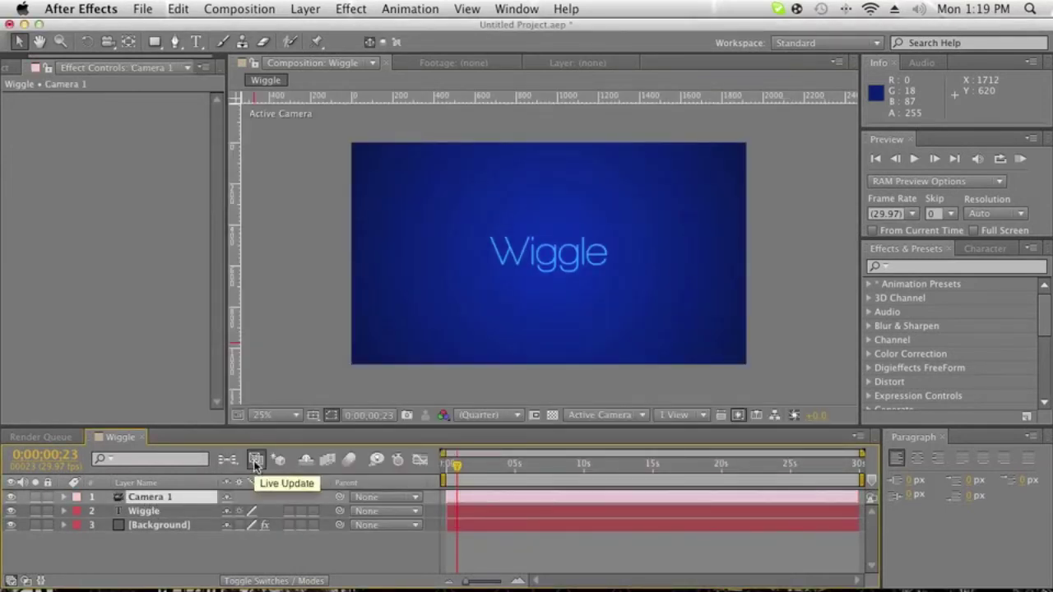
key("h")
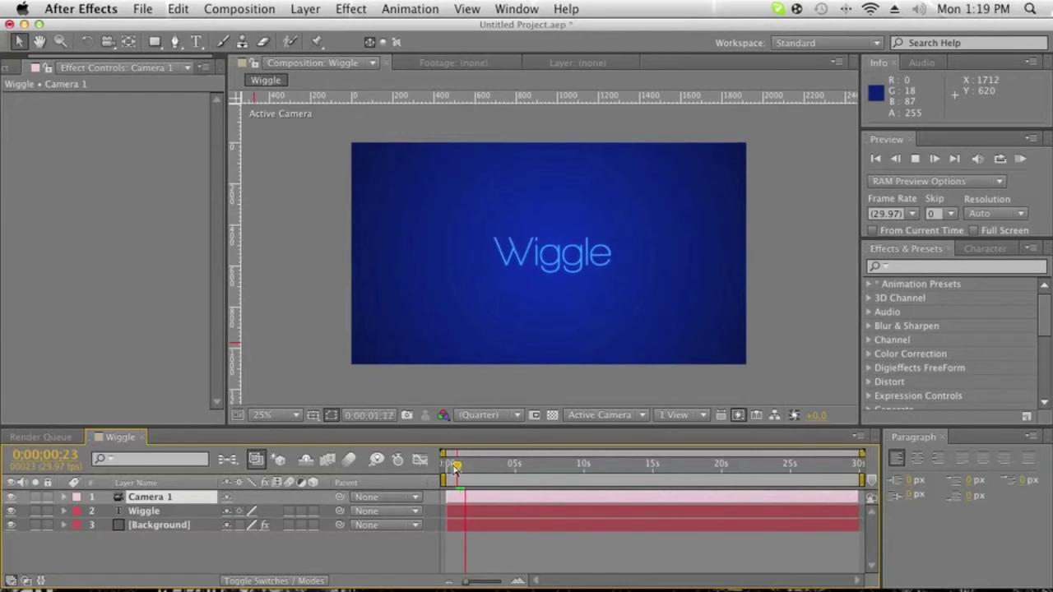
left_click_drag(459, 467, 445, 466)
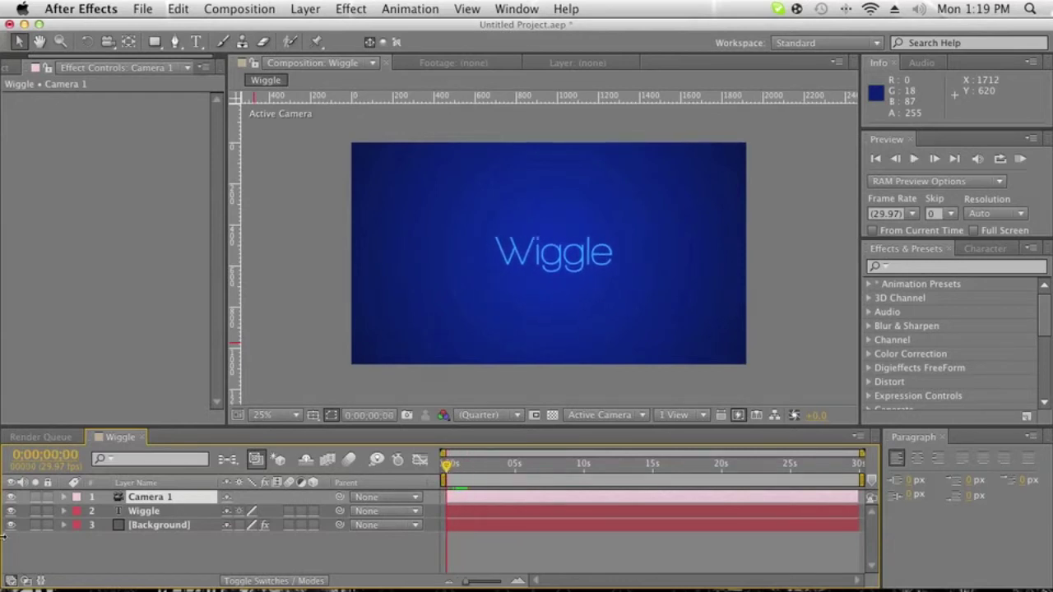
left_click(162, 513)
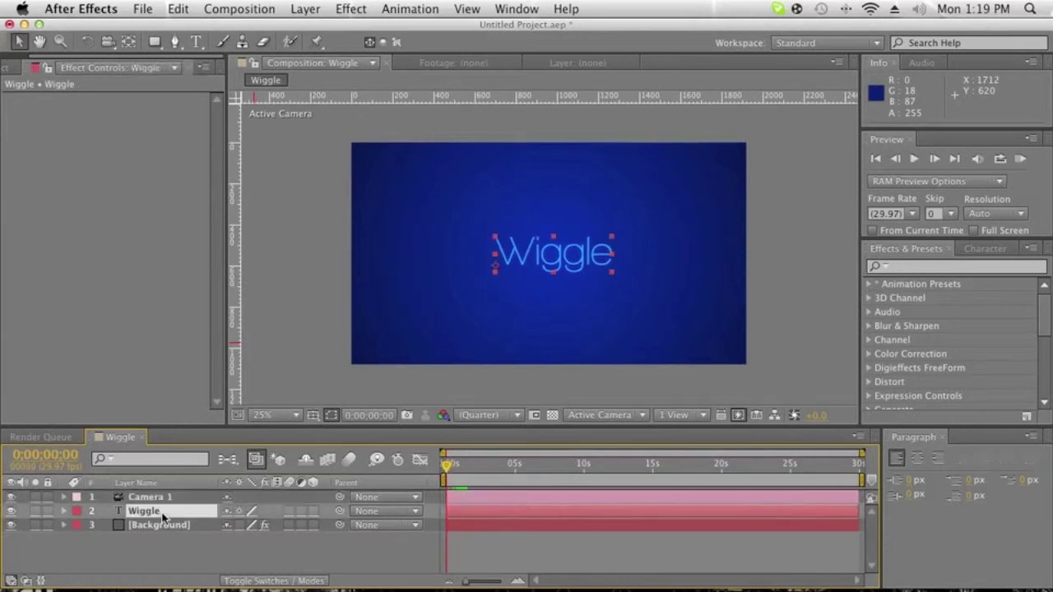
key("p")
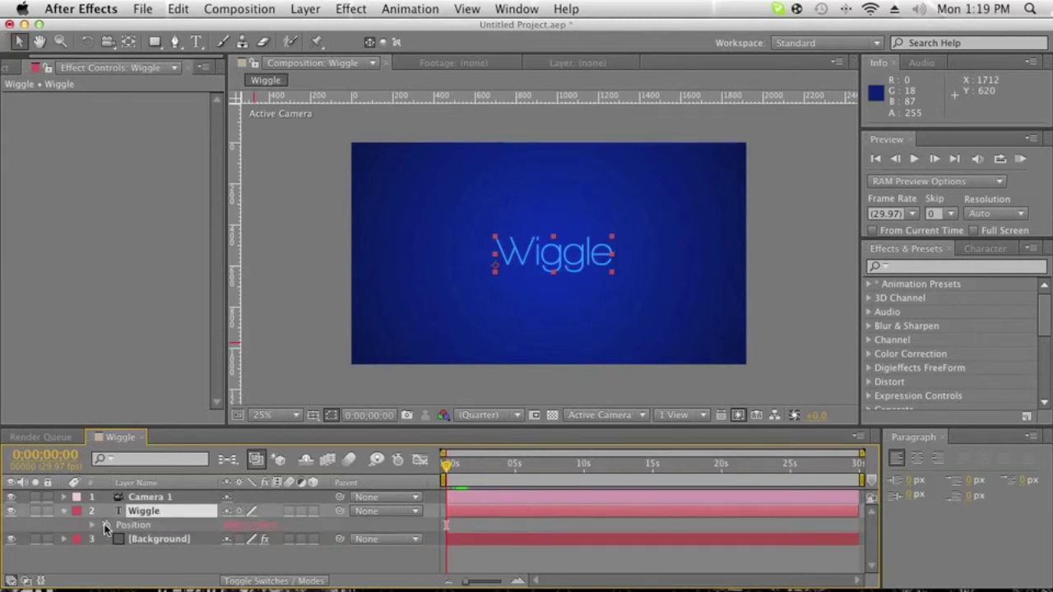
left_click(105, 526)
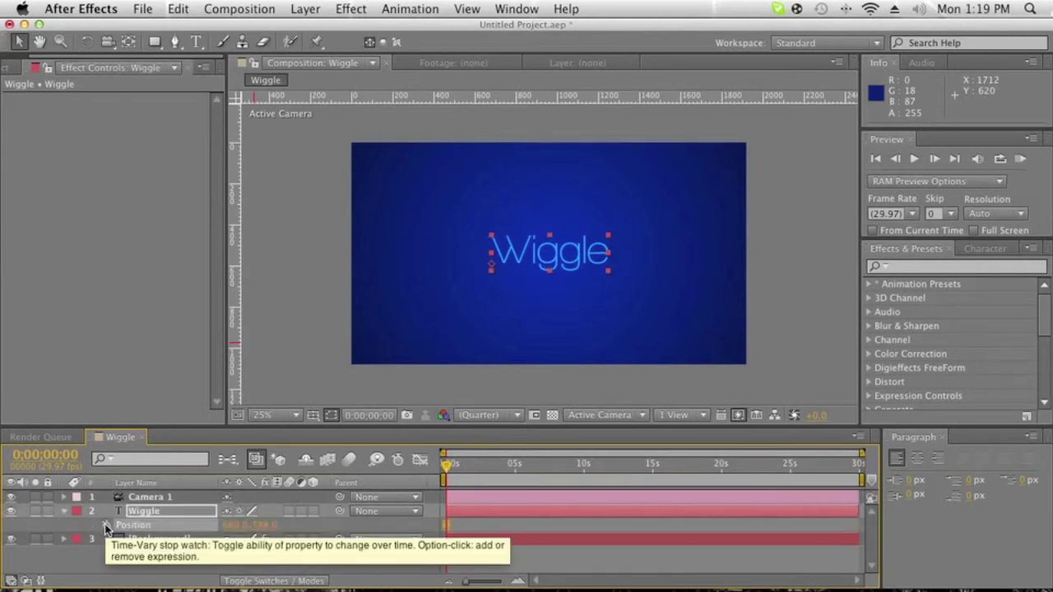
left_click(105, 526, "alt")
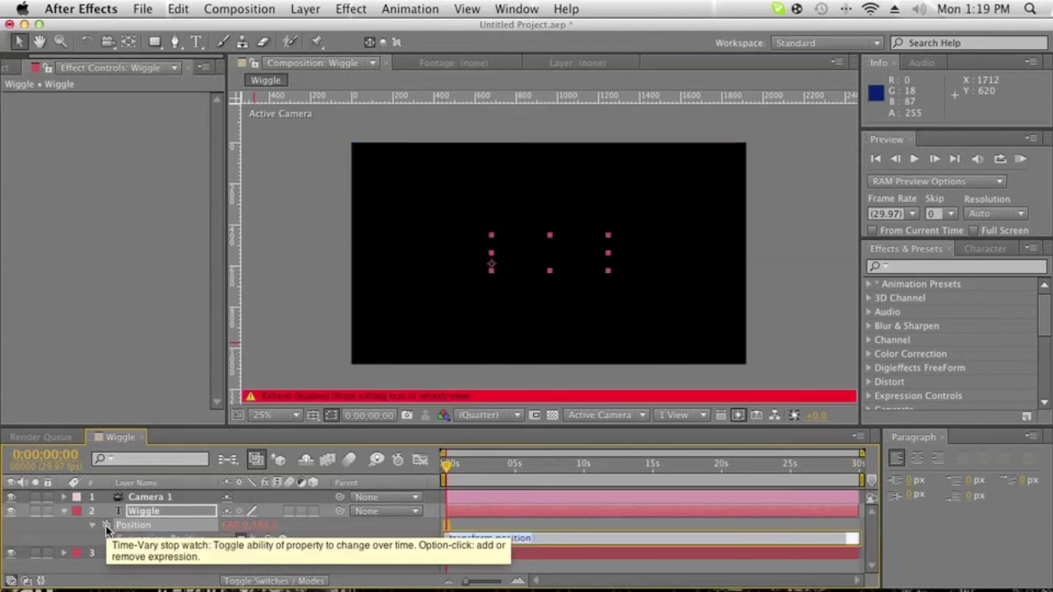
key("BackSpace")
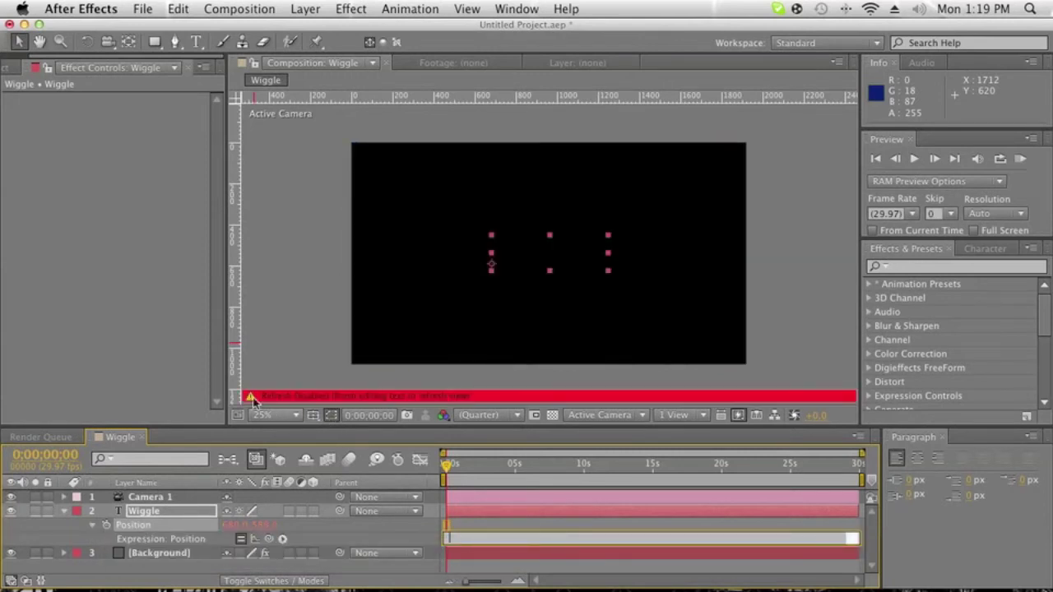
left_click(65, 511)
key("space")
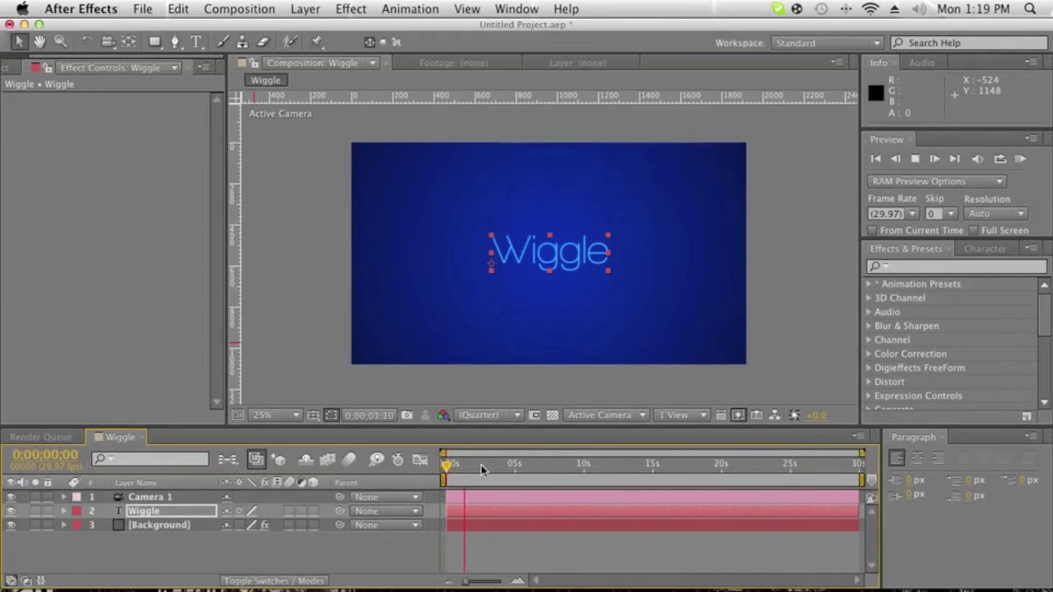
key("space")
left_click_drag(466, 466, 444, 466)
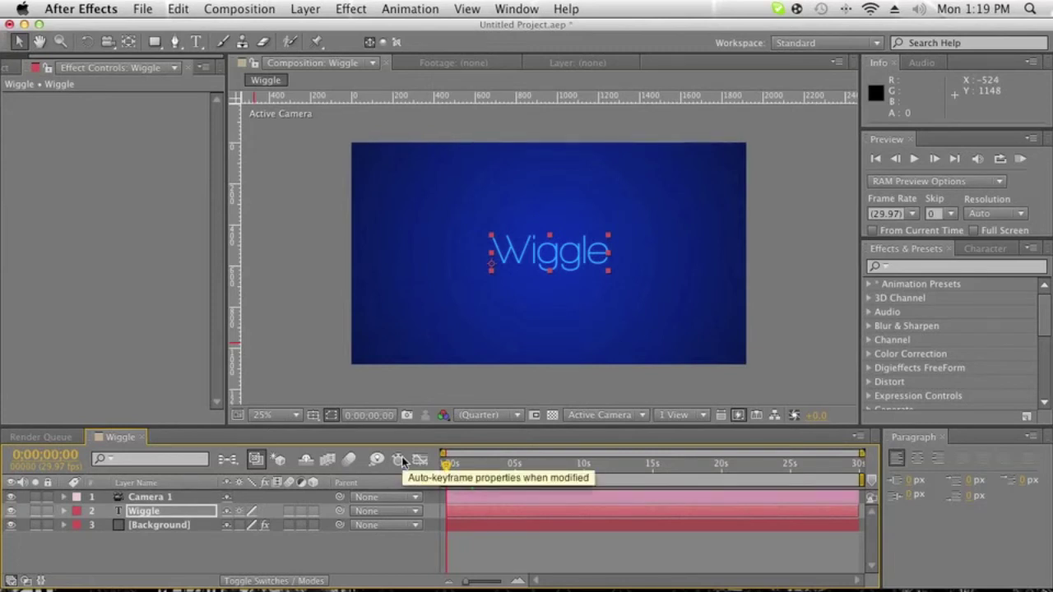
Add a wiggle(5,150) expression to Camera 1's Position
left_click(149, 498)
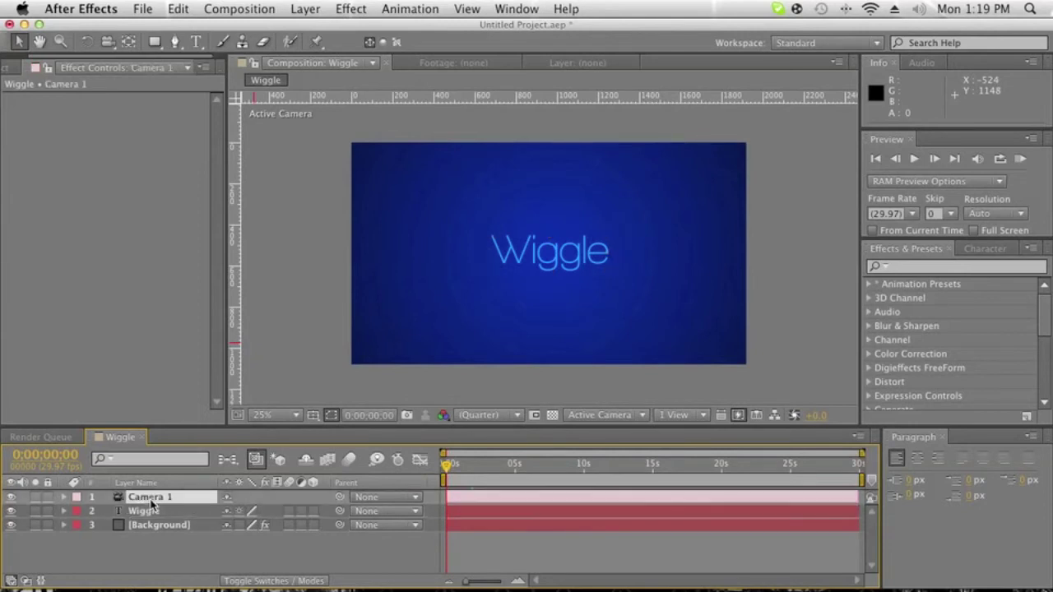
key("p")
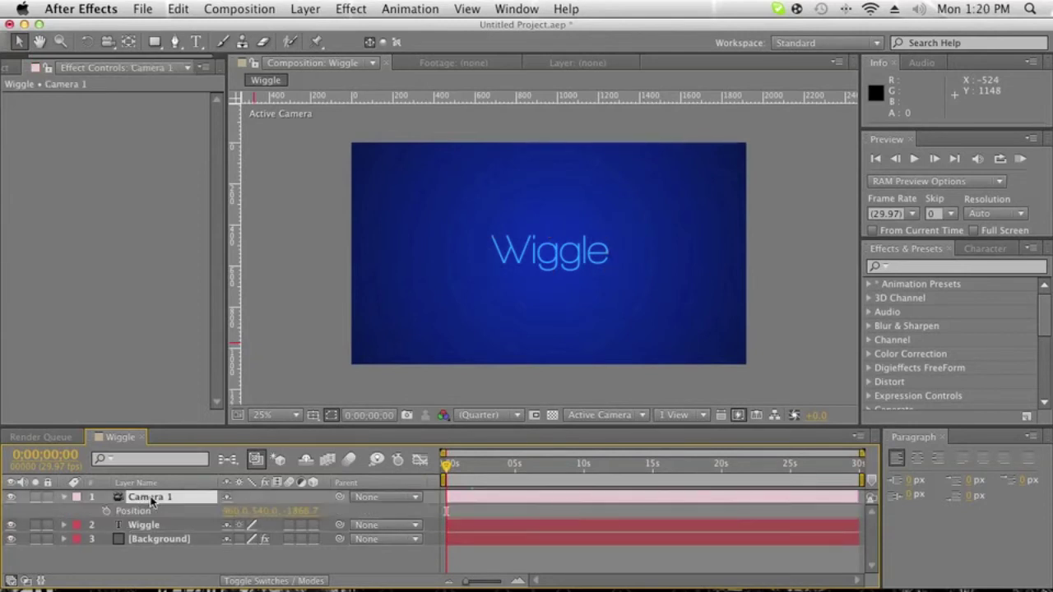
left_click(105, 512)
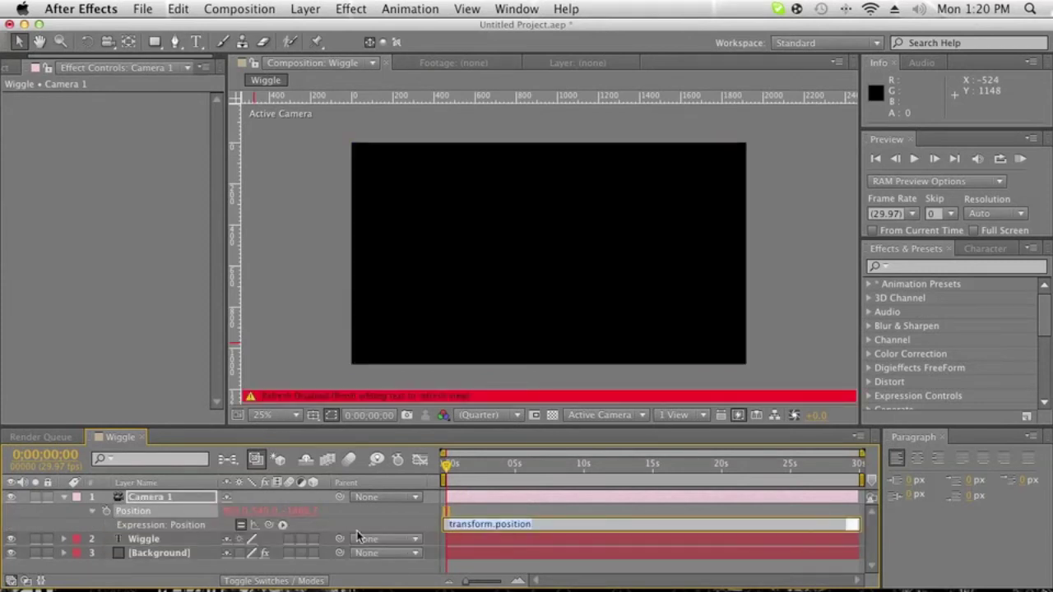
type("wiggle")
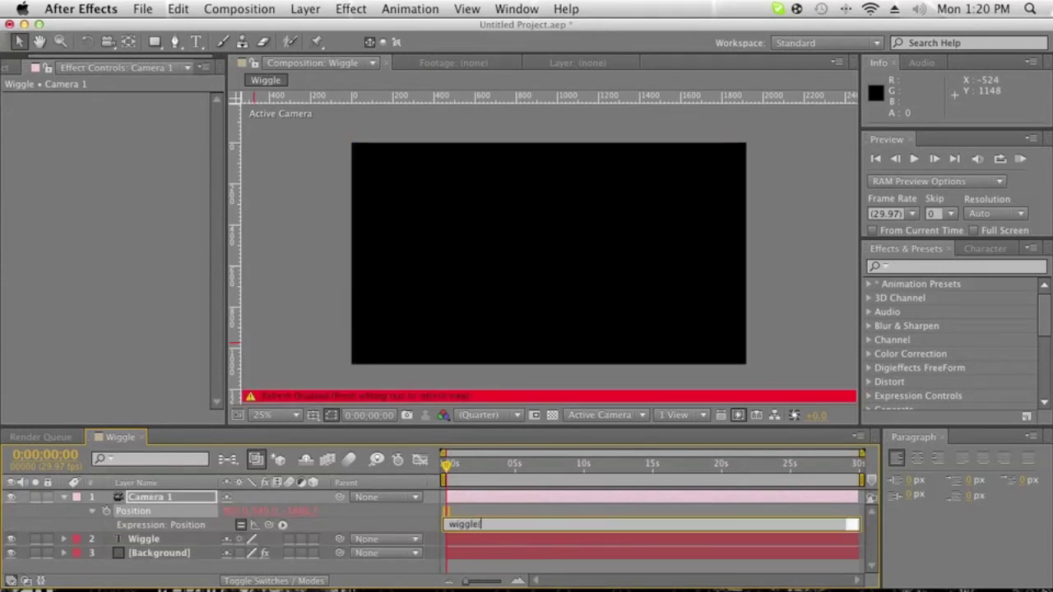
type("(5,15")
type("0")
left_click(65, 499)
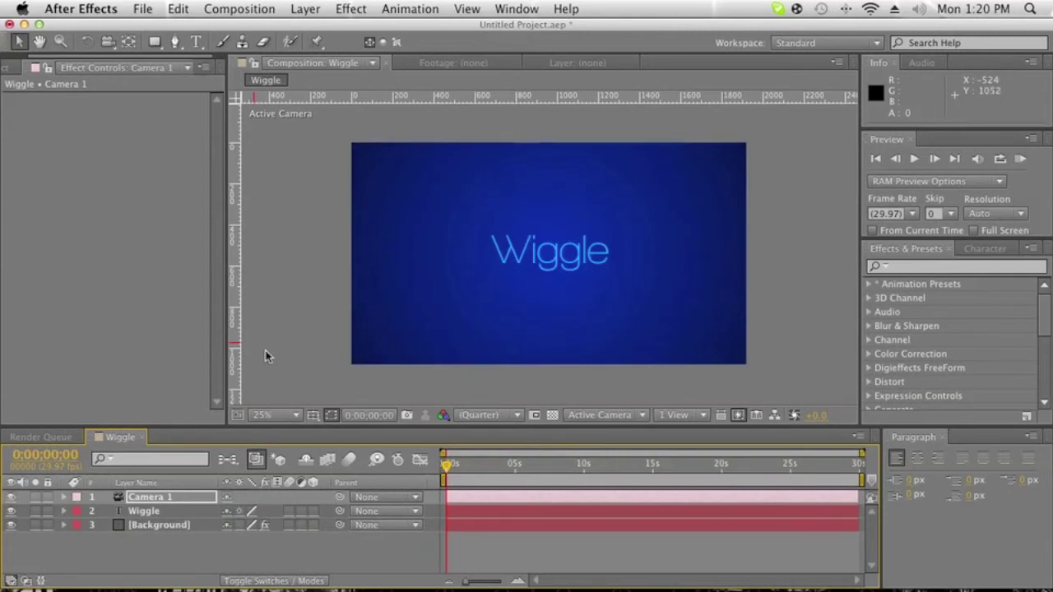
Preview the camera shake, then scrub the playhead back toward the start
left_click(265, 351)
key("space")
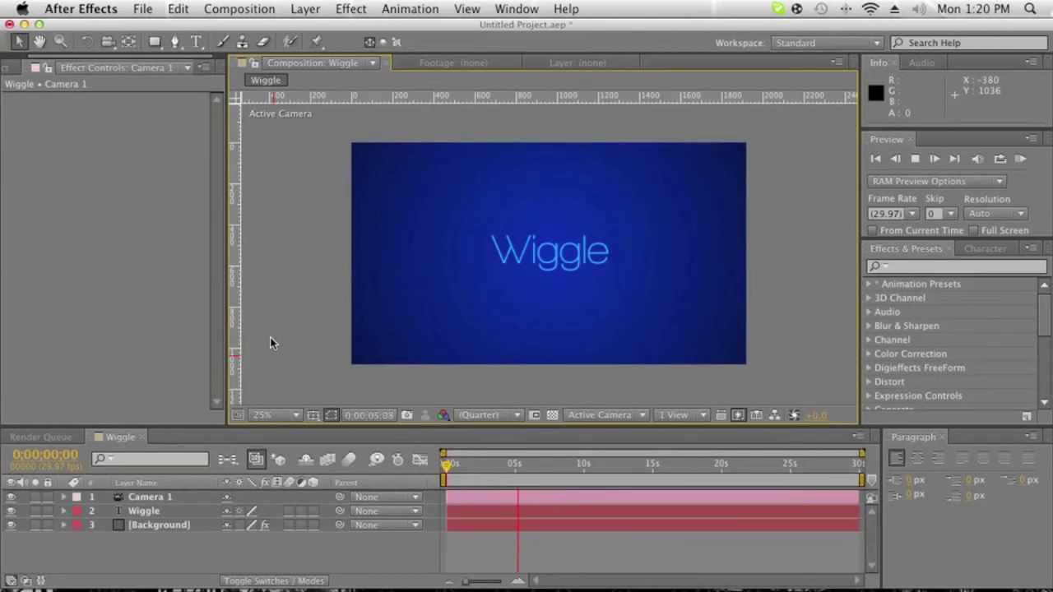
key("space")
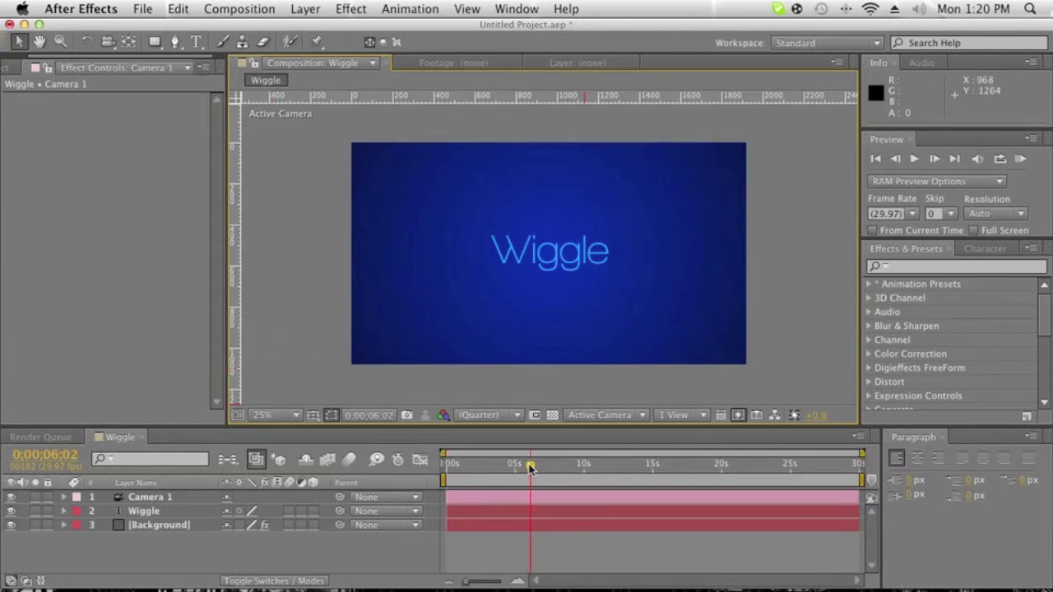
left_click_drag(531, 465, 438, 463)
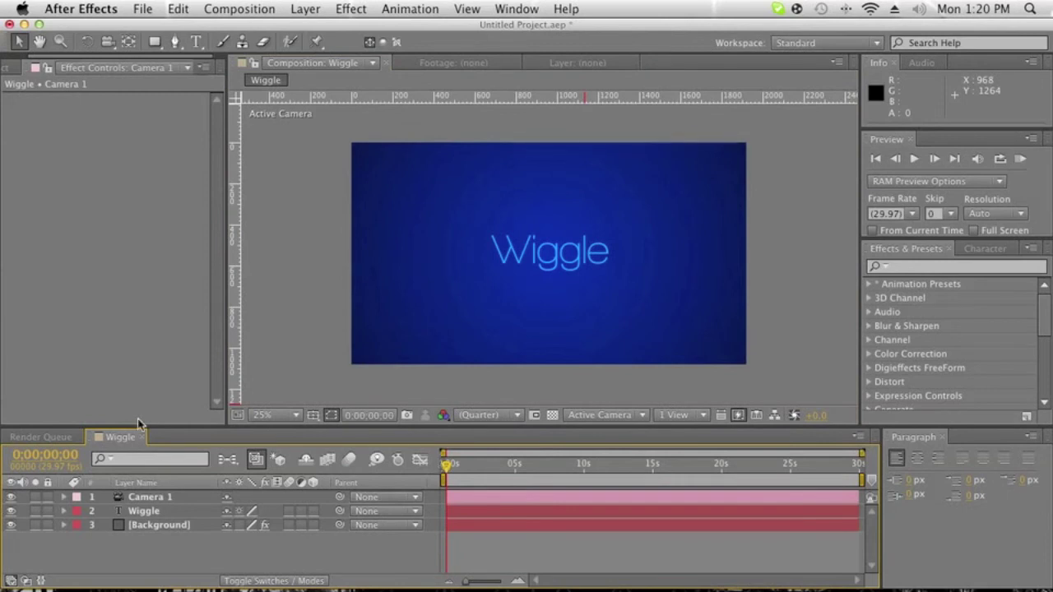
left_click(320, 514)
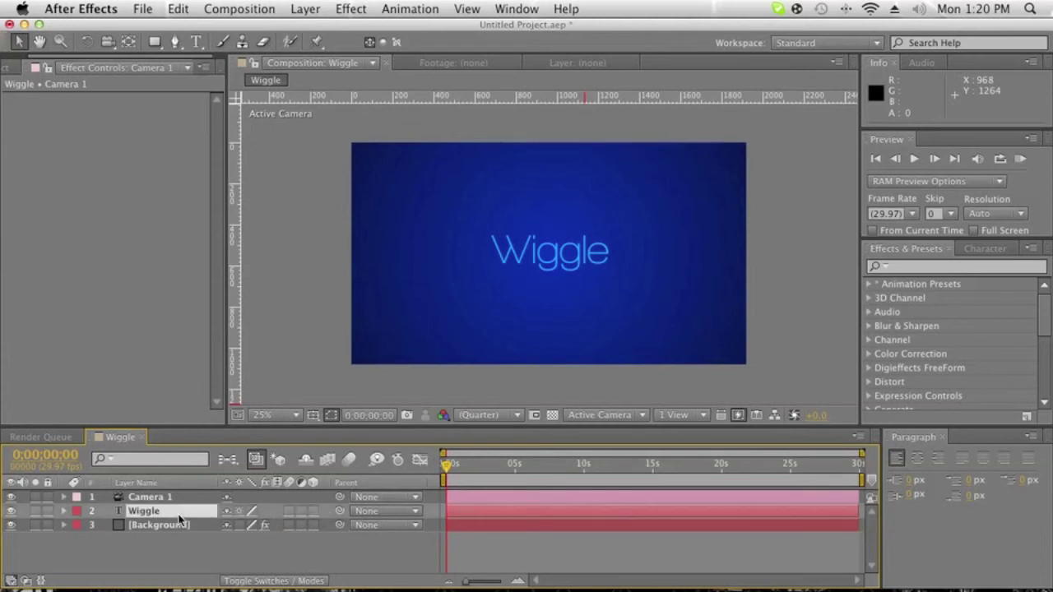
Turn on 3D for the Wiggle text layer and preview the shaking text from 0s
left_click(312, 511)
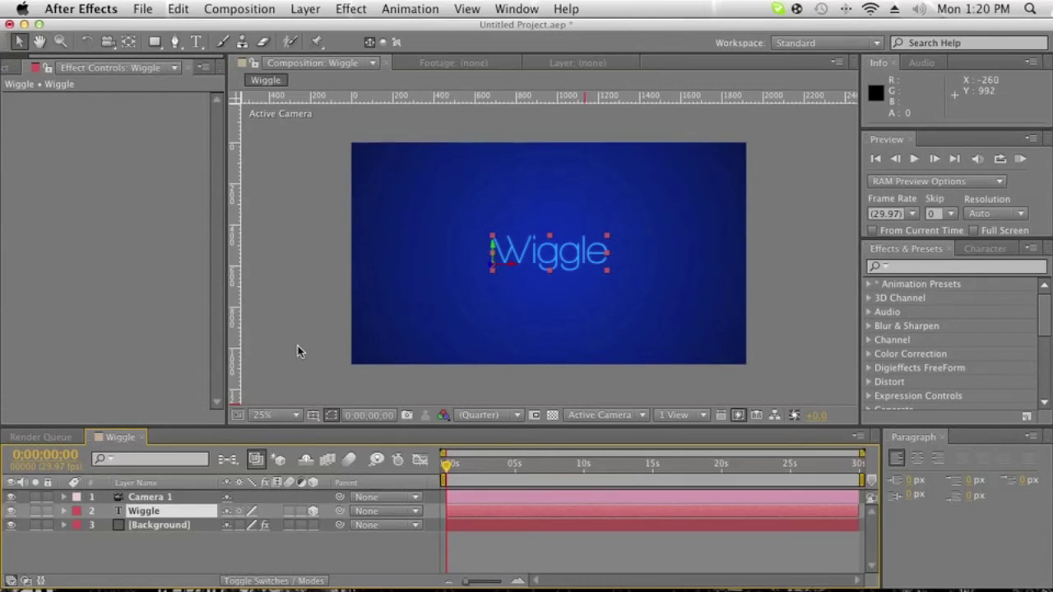
key("space")
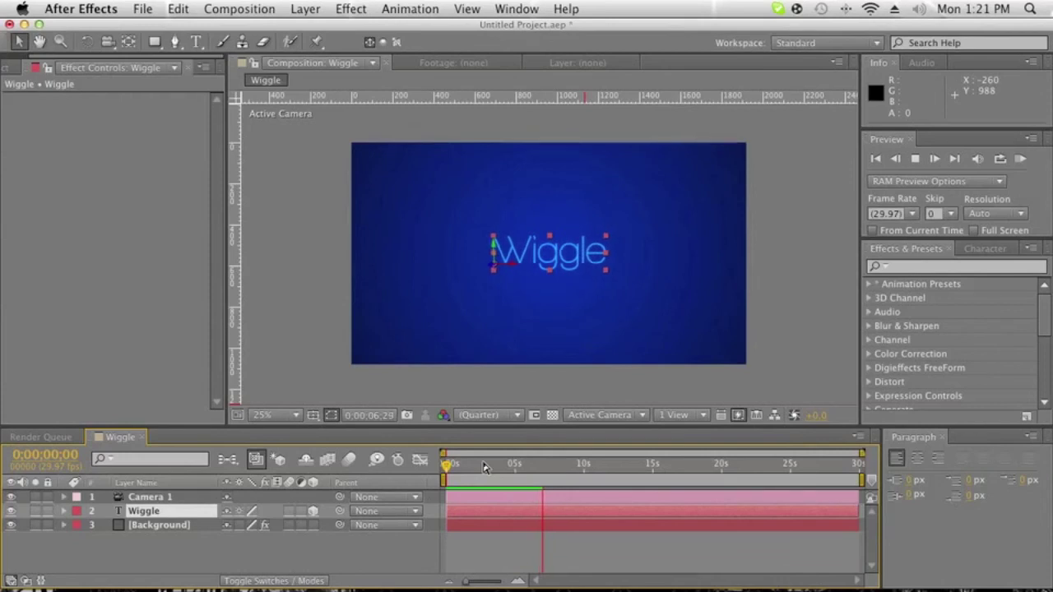
left_click(545, 466)
left_click_drag(544, 467, 446, 467)
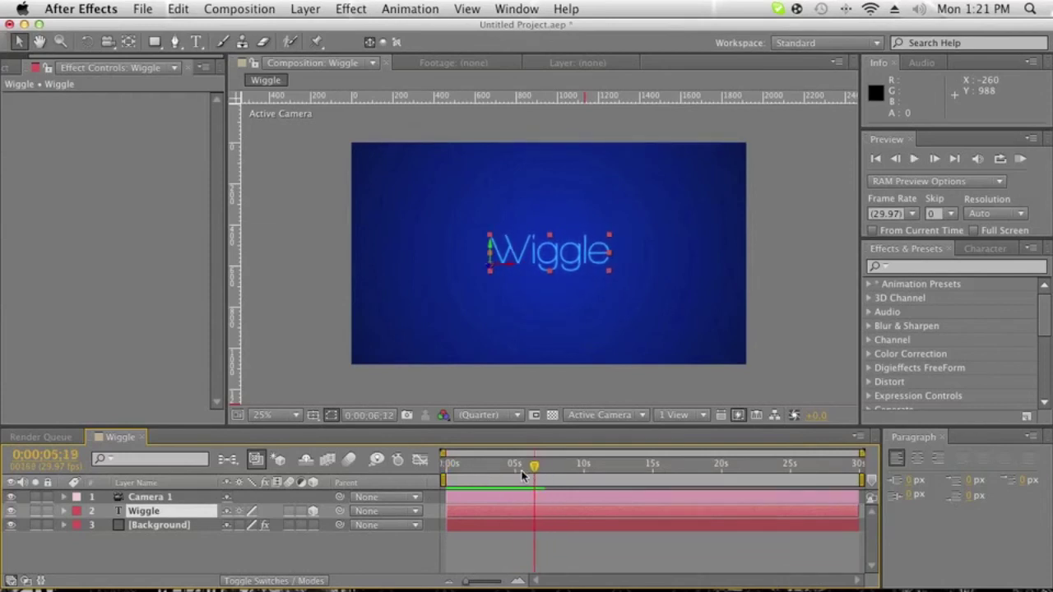
key("space")
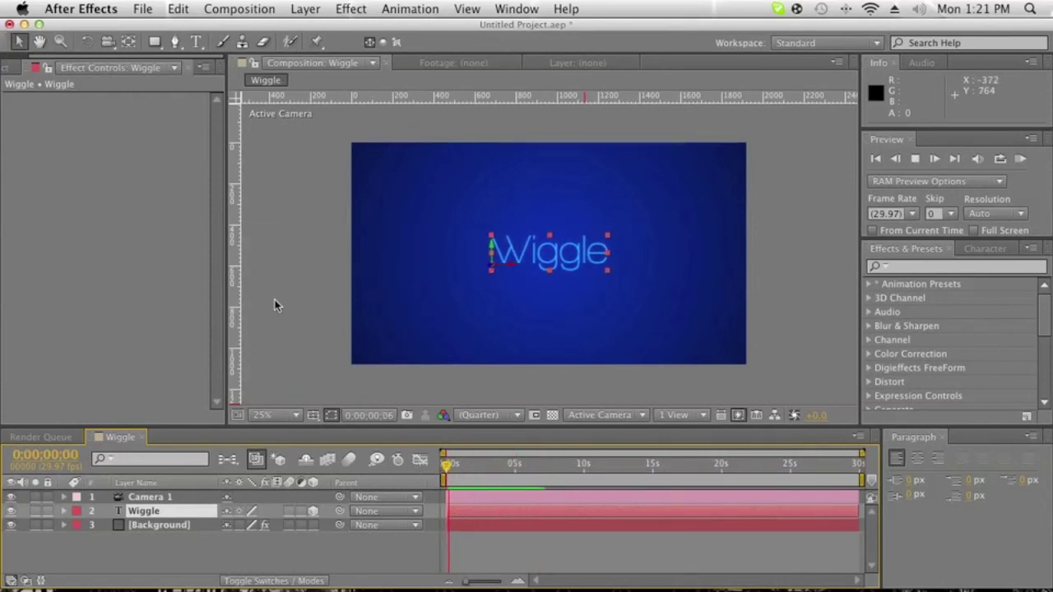
key("space")
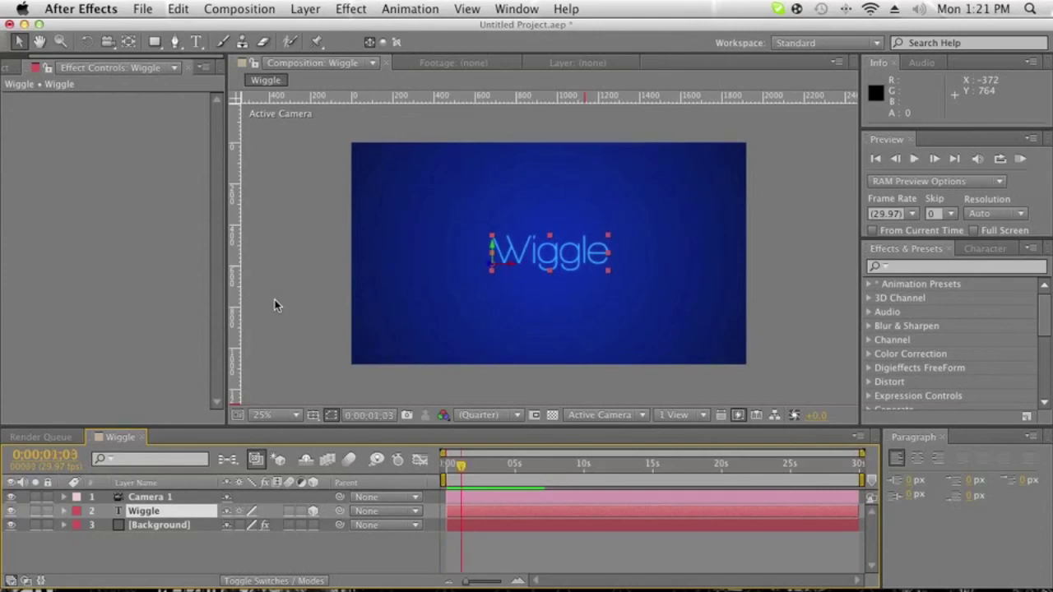